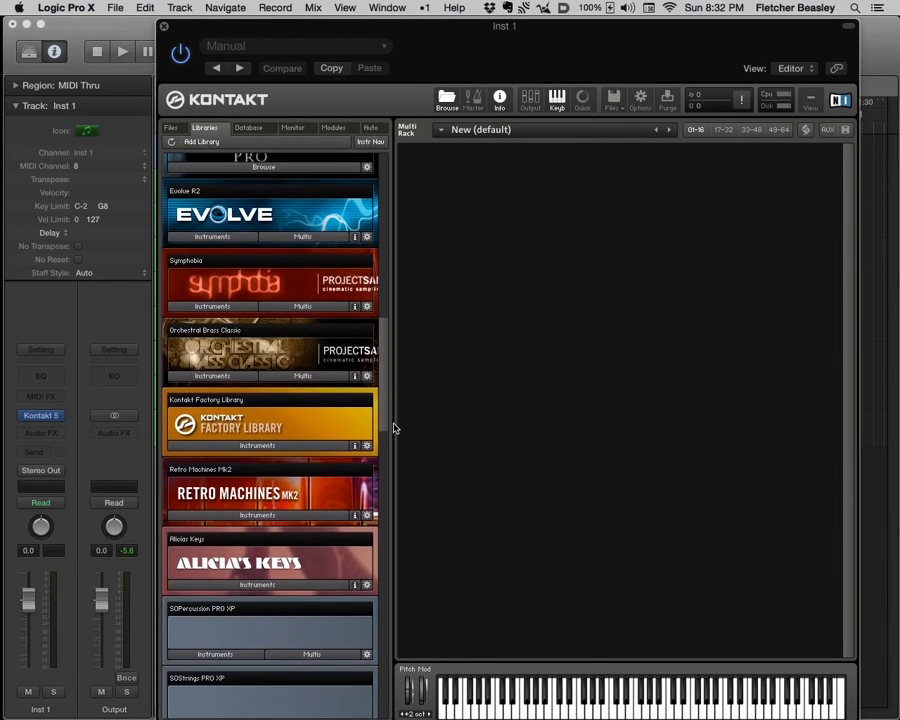
- Load the Fairy Voice, Heartbreaking and Odd Square pads from the Kontakt Factory Library and close the Kontakt window
left_click(280, 258)
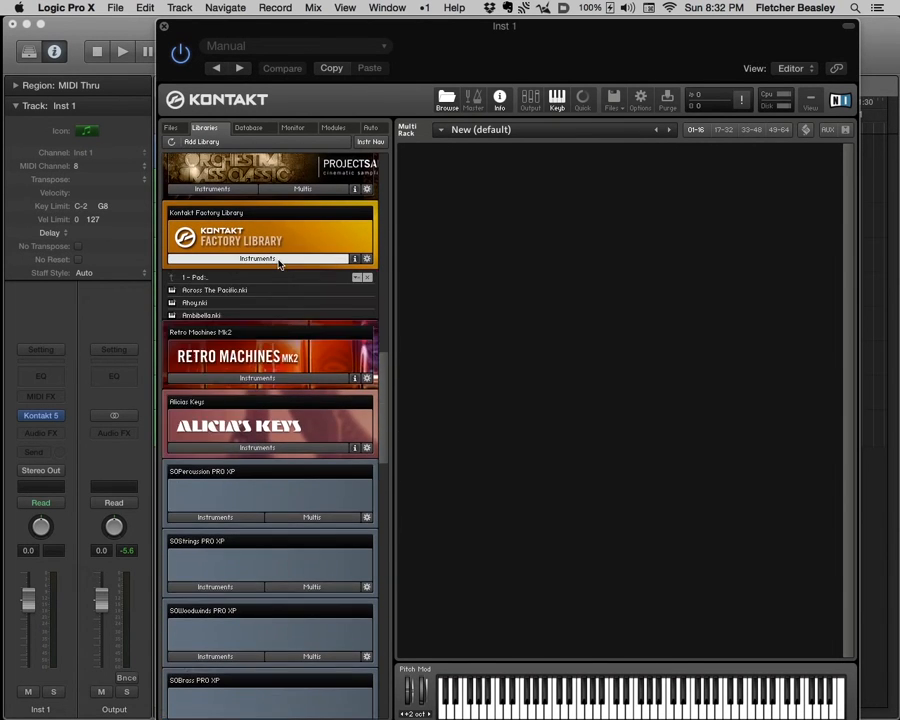
left_click(262, 277)
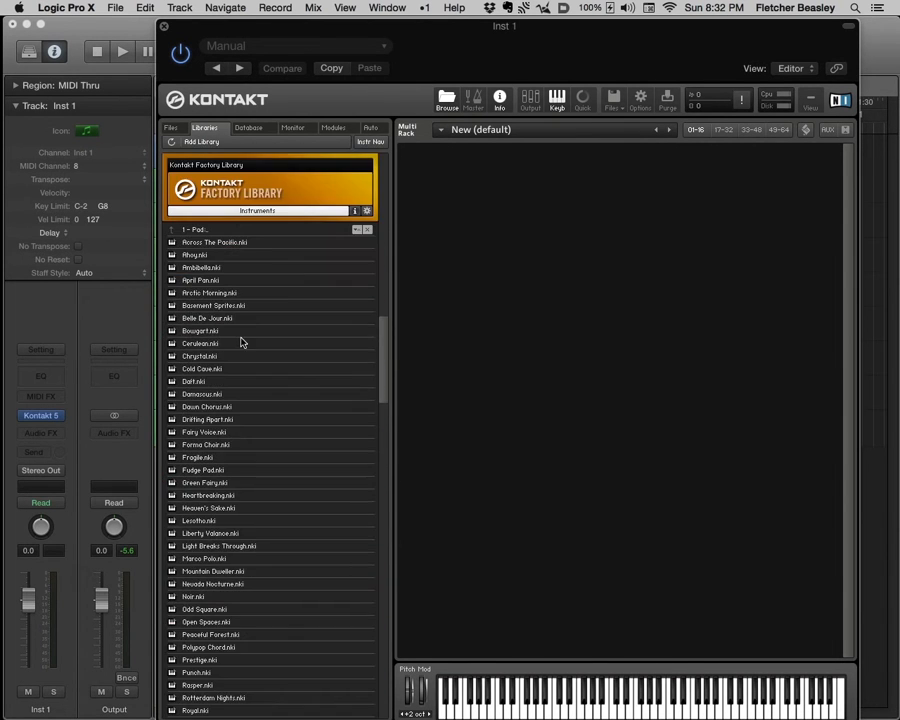
double_click(219, 432)
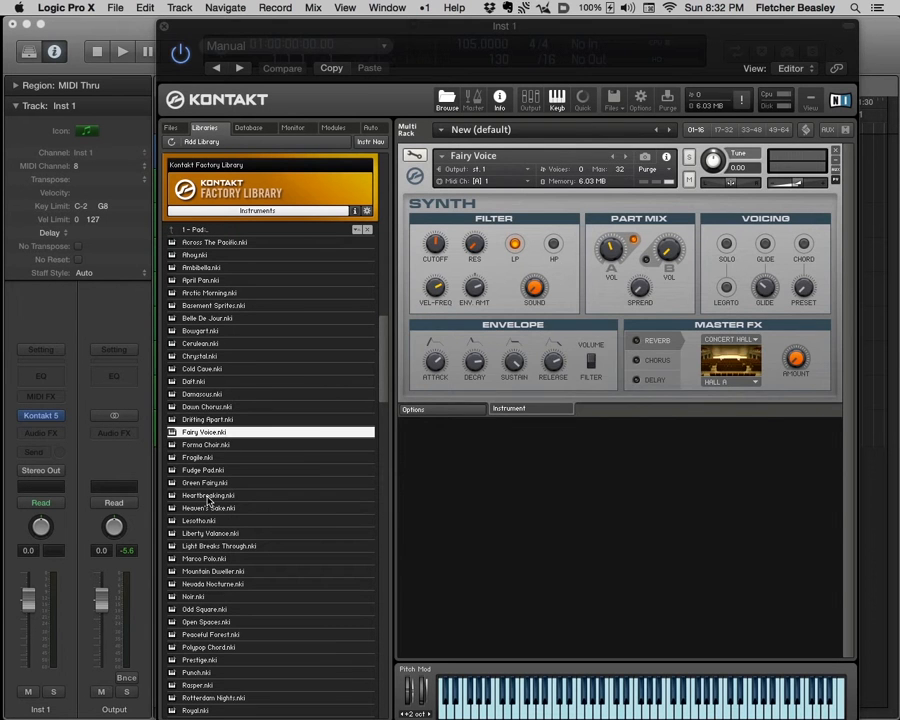
double_click(208, 495)
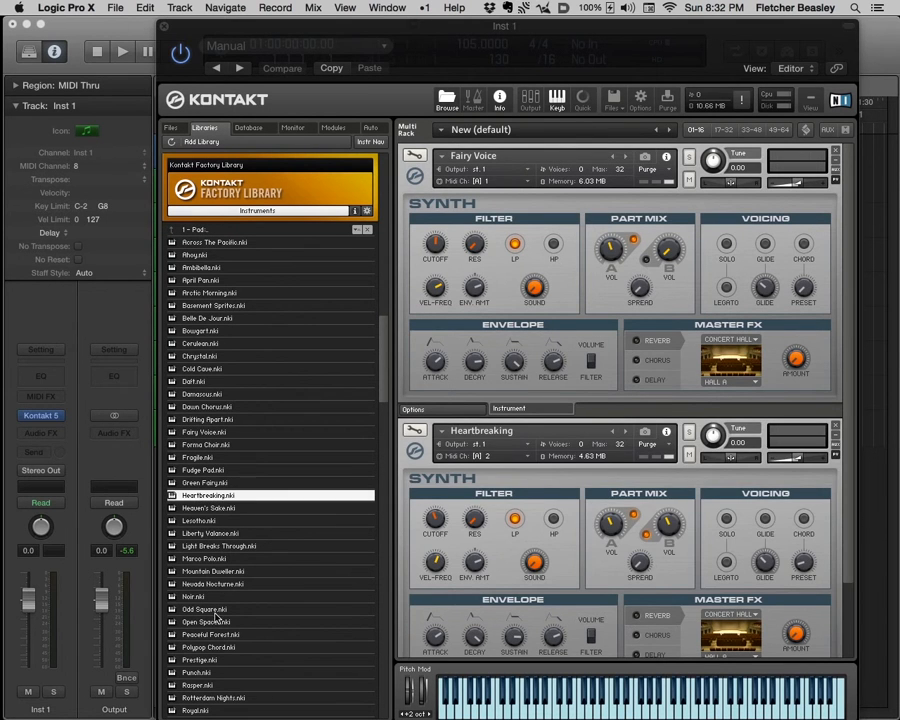
double_click(215, 610)
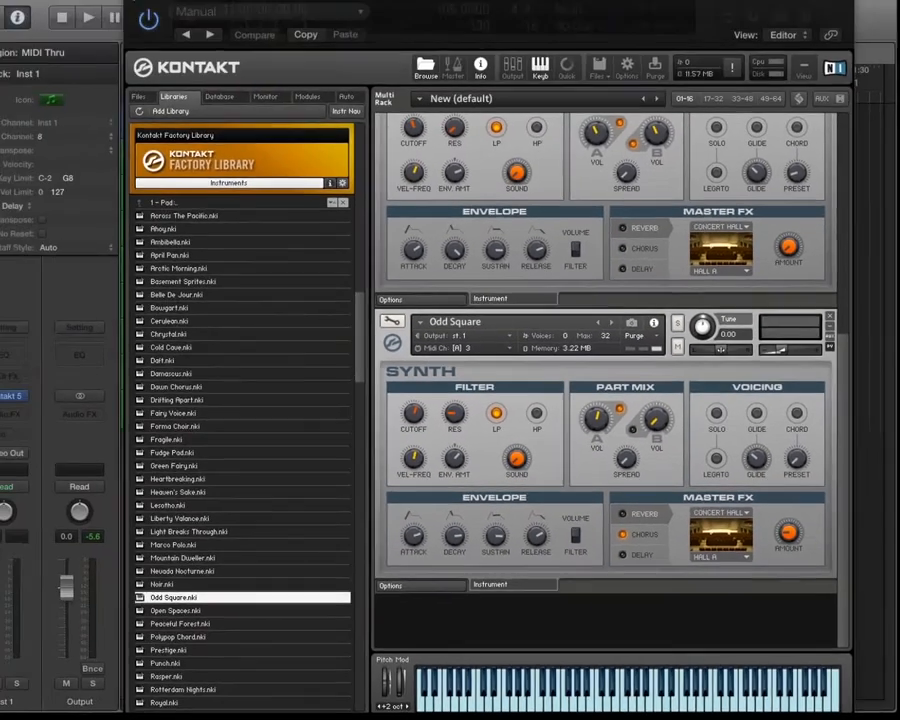
left_click(160, 25)
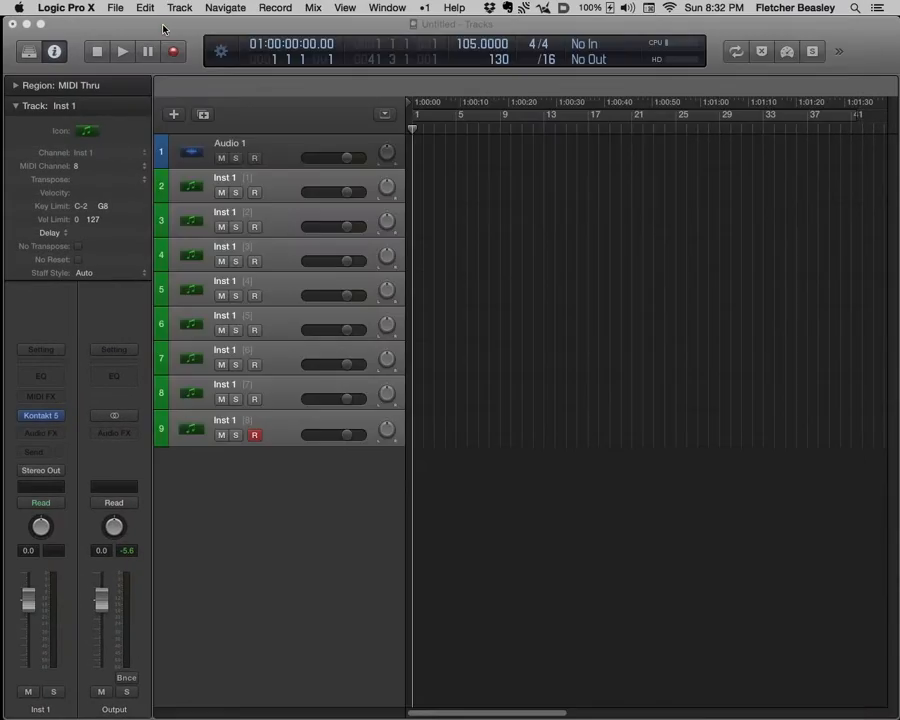
- Step down through the Inst 1 tracks, and audition the tracks on MIDI channels 1, 2 and 3 in turn
left_click(281, 183)
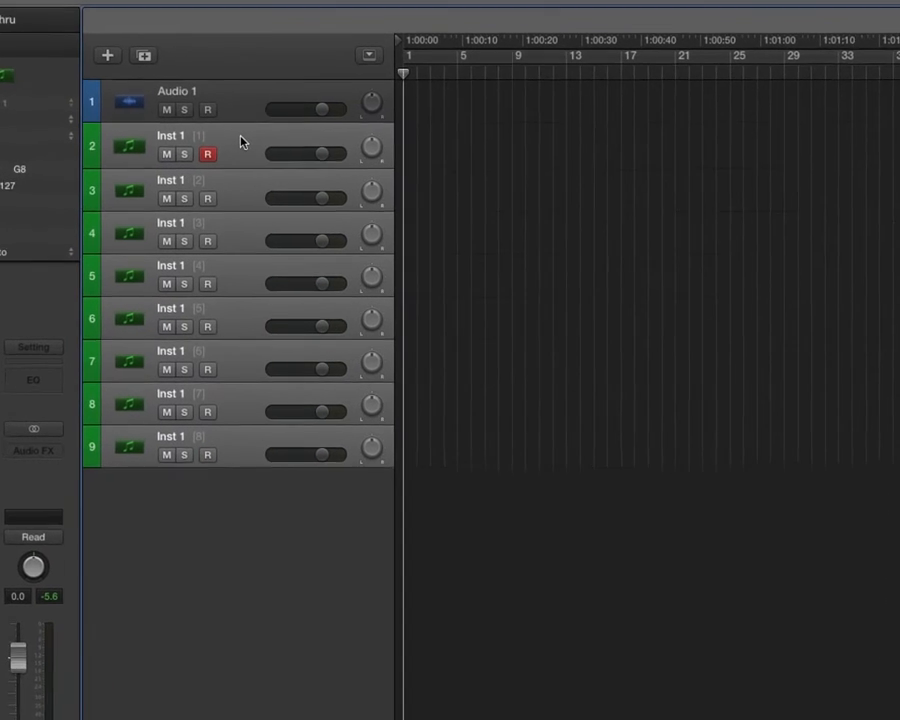
key("Down")
key("Down")
key("Down")
key("Down")
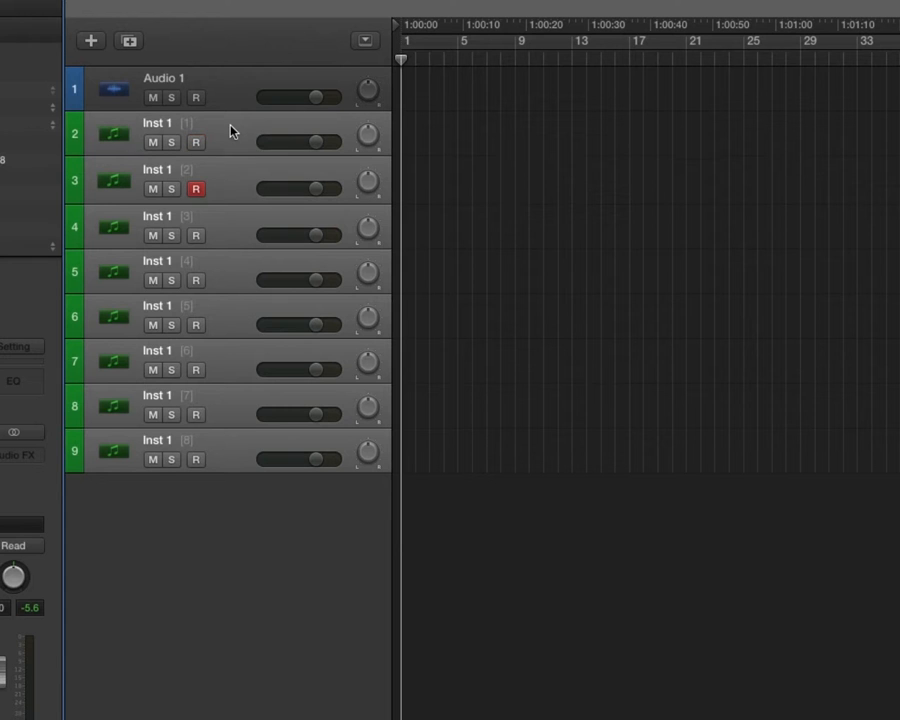
key("Down")
key("Down")
key("Down")
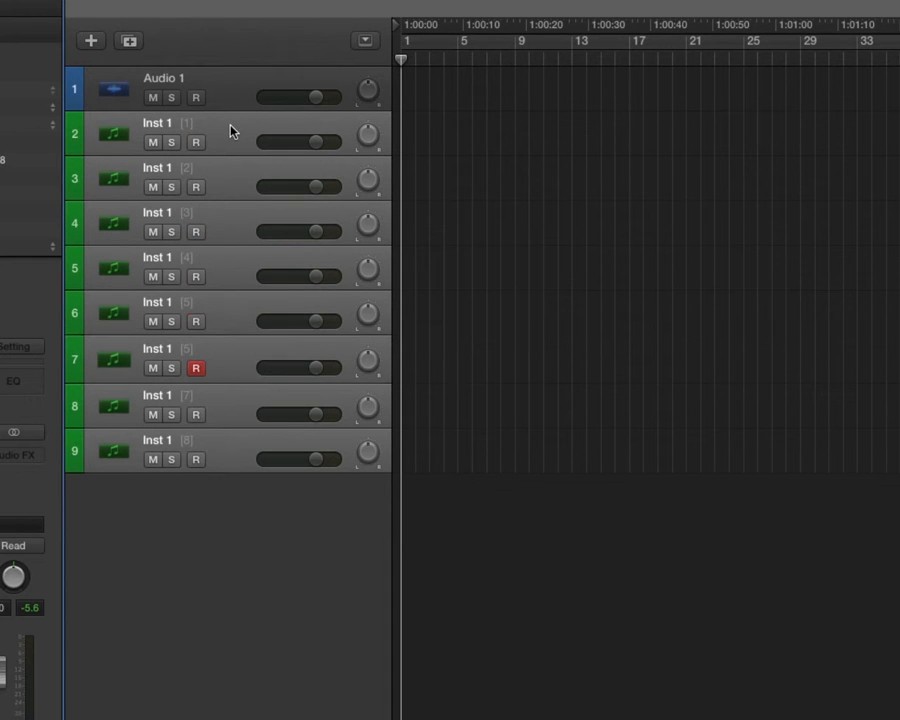
left_click(230, 131)
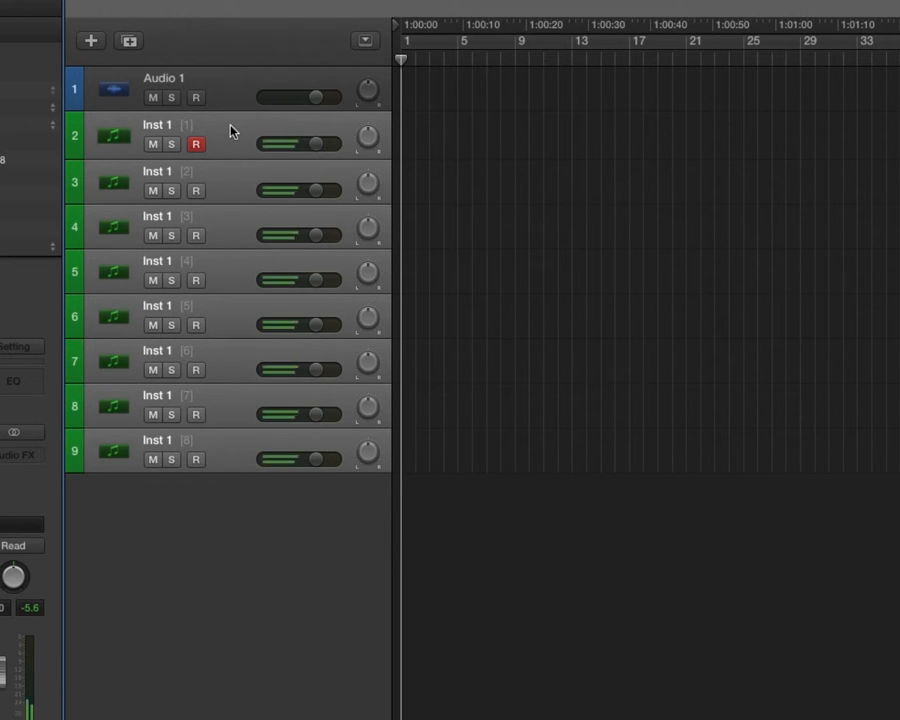
key("Down")
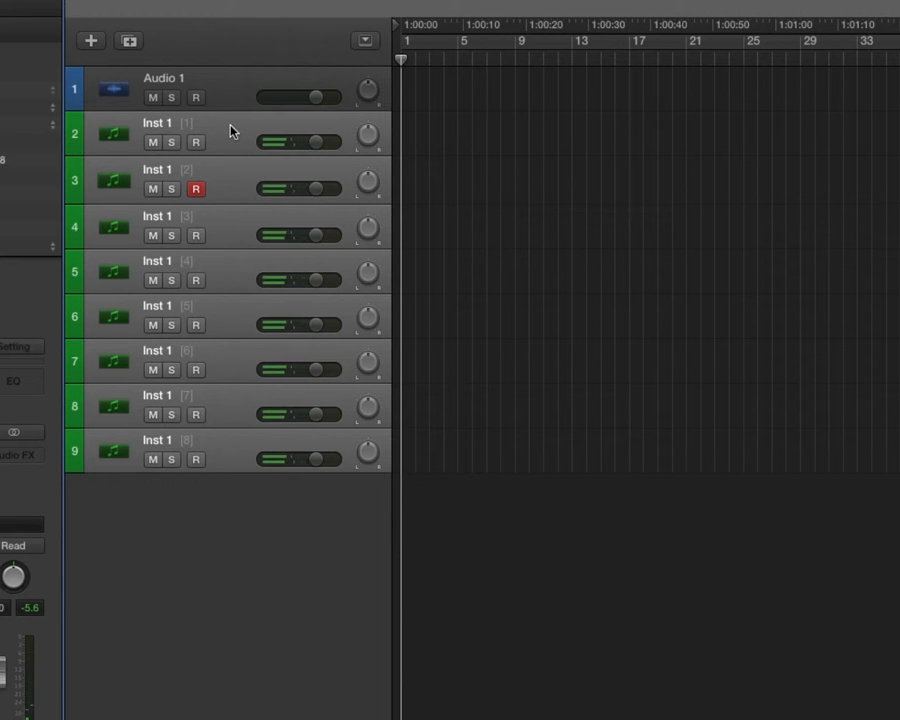
key("Down")
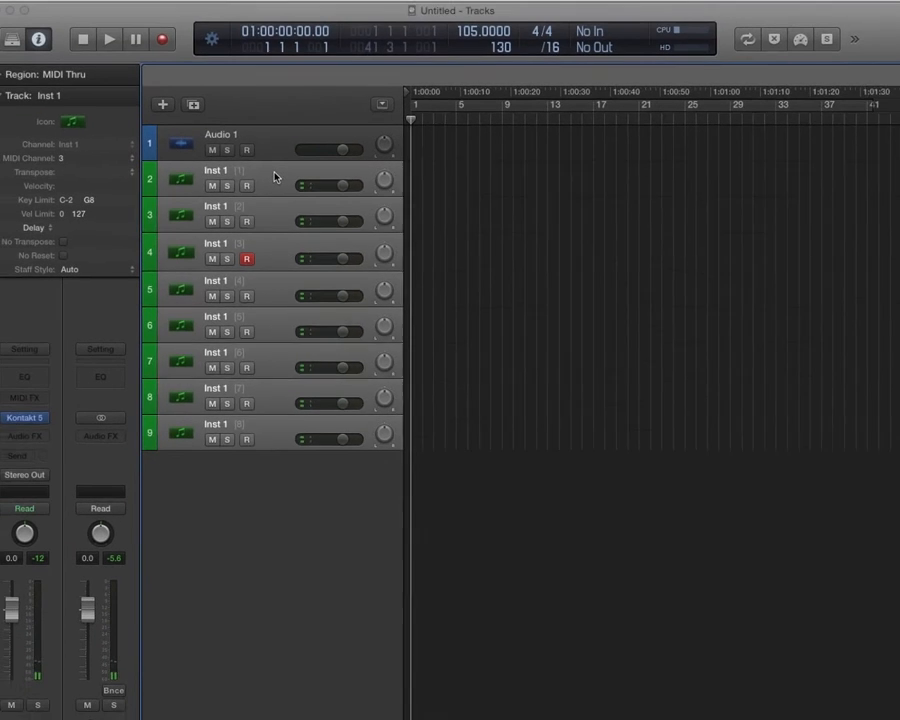
- Try a volume of -5.9 and a pan of -18 on the MIDI channel 1 track, and reset both
left_click(276, 177)
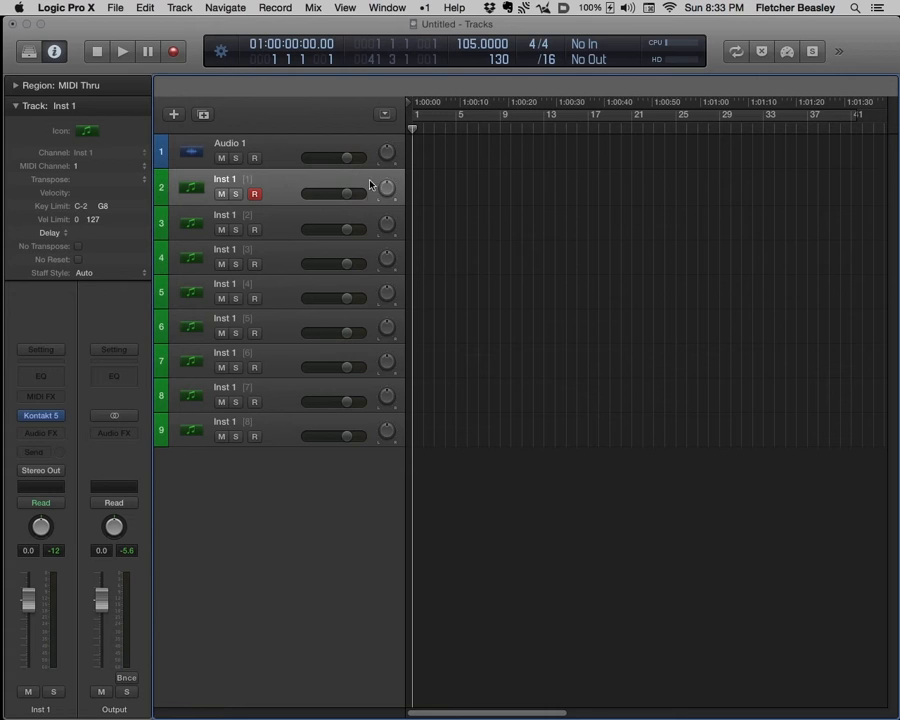
left_click_drag(346, 193, 333, 193)
left_click_drag(388, 190, 388, 205)
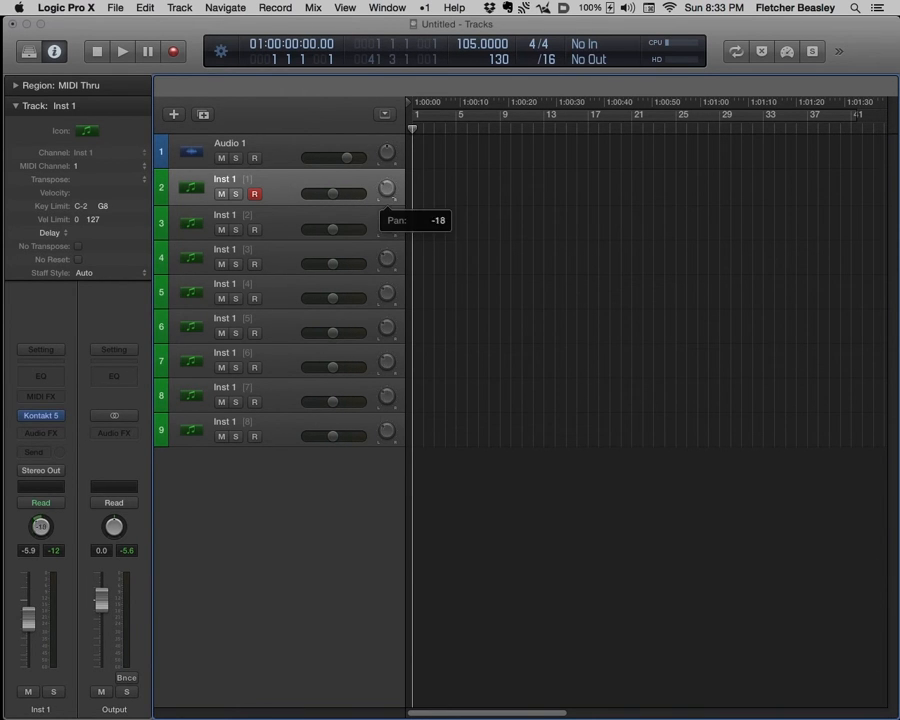
left_click(388, 191, "alt")
left_click(336, 199, "alt")
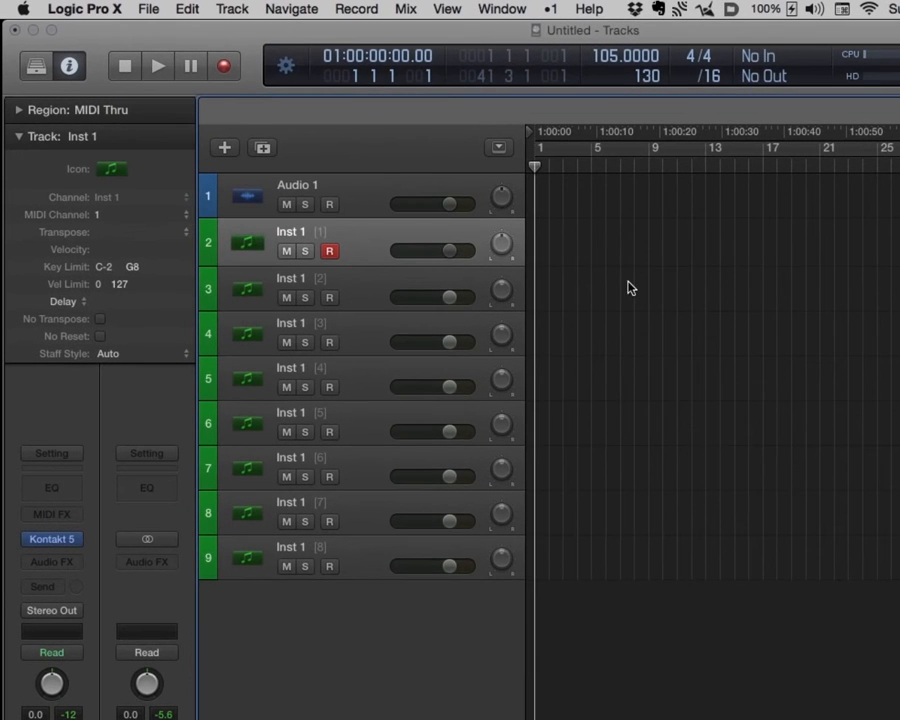
- In the project's MIDI settings, toggle "Control Change 7/10 controls Volume/Pan of channel strip objects" on and back off
left_click(146, 10)
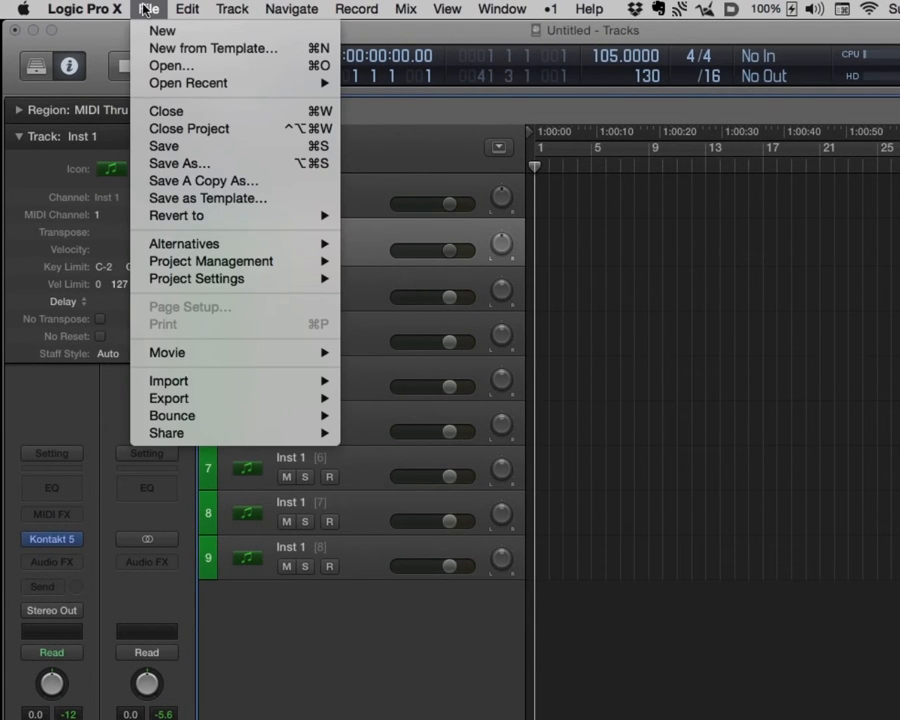
mouse_move(199, 279)
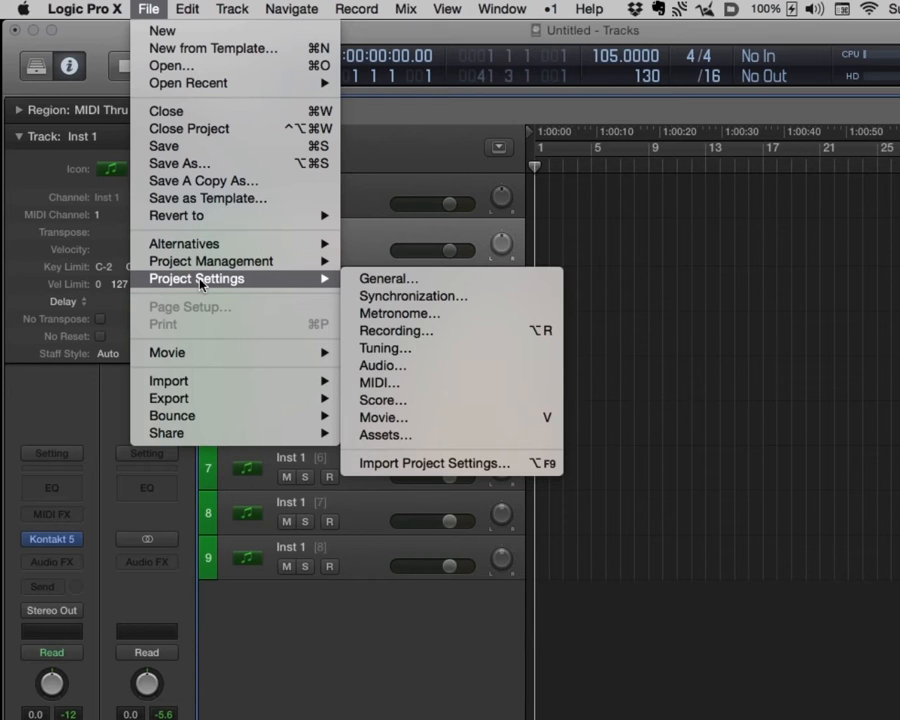
left_click(380, 384)
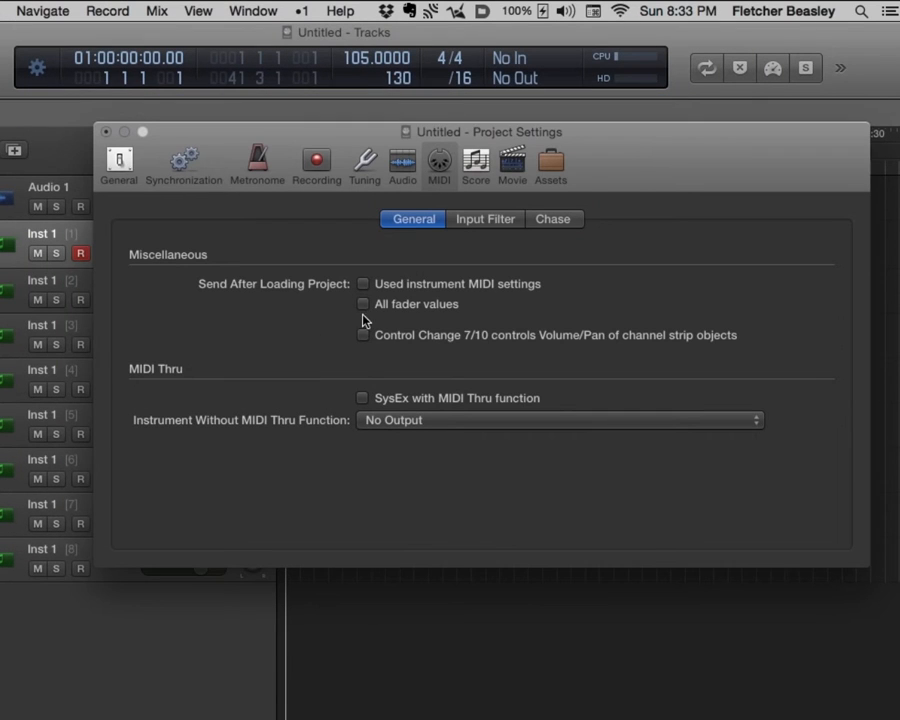
left_click(364, 336)
left_click(364, 336)
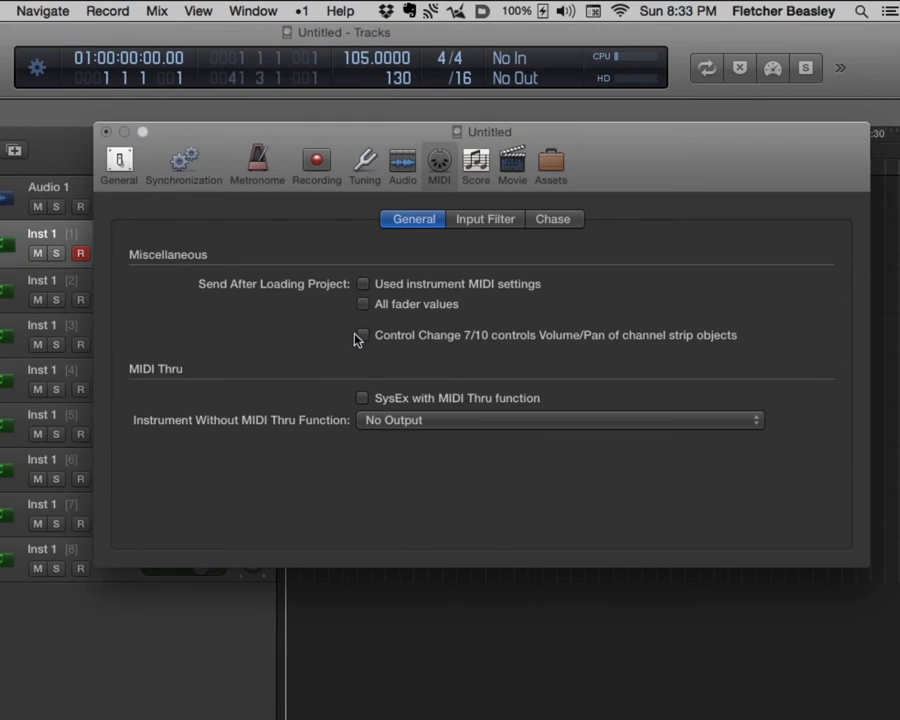
left_click(107, 132)
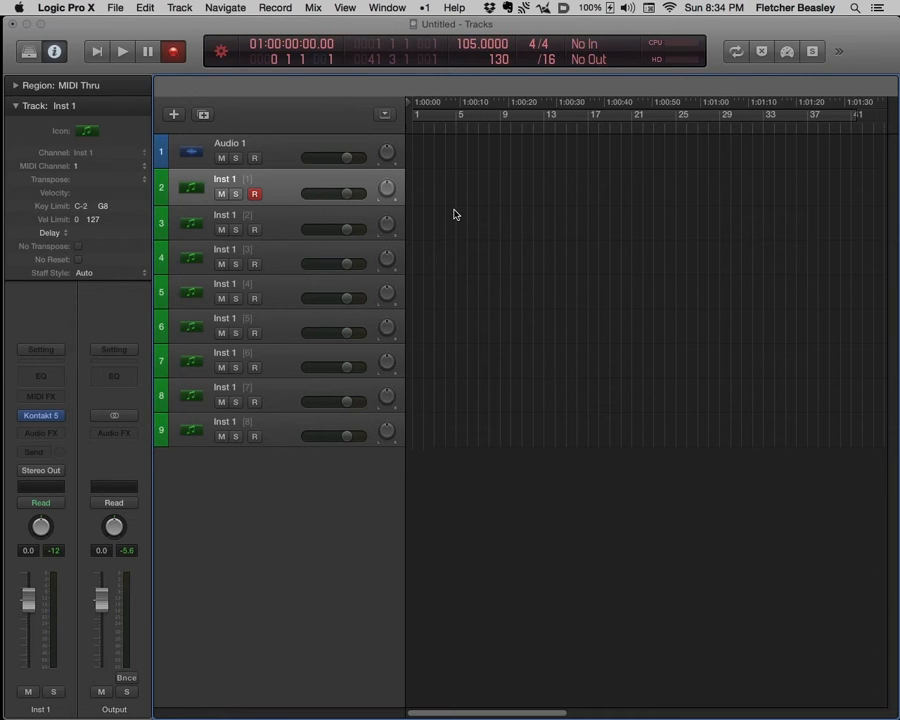
- Record a chord part with volume controller moves on the MIDI channel 1 track and open it in the Piano Roll with its volume curve shown
key("space")
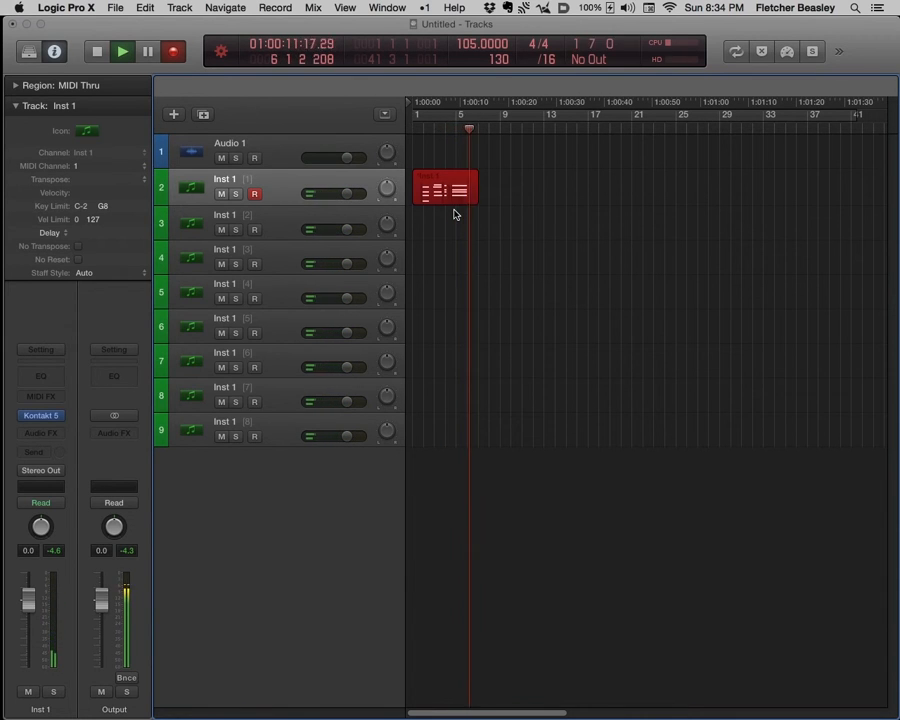
key("space")
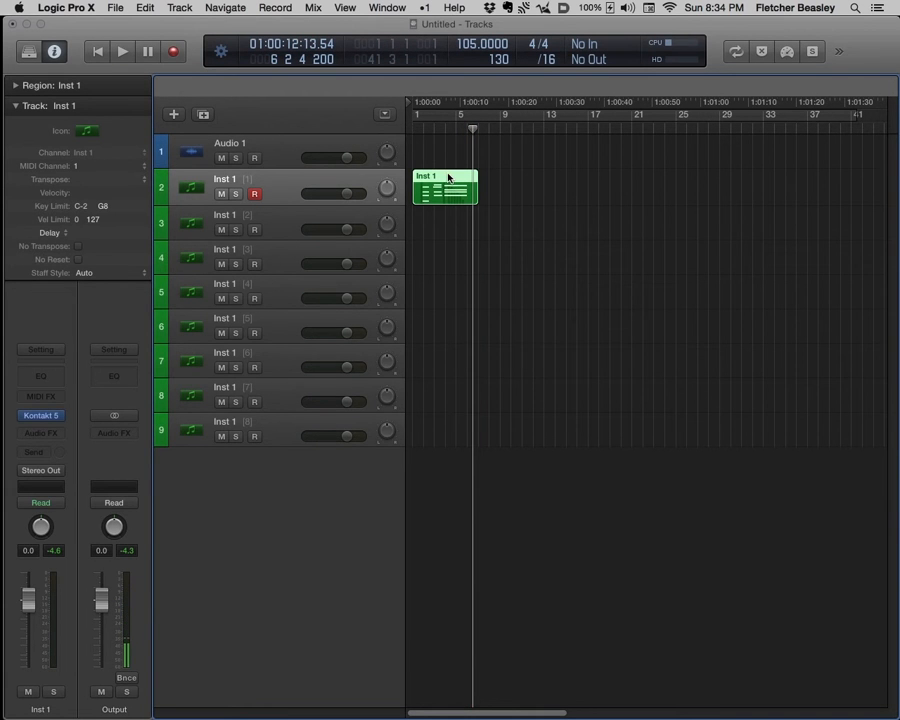
double_click(448, 177)
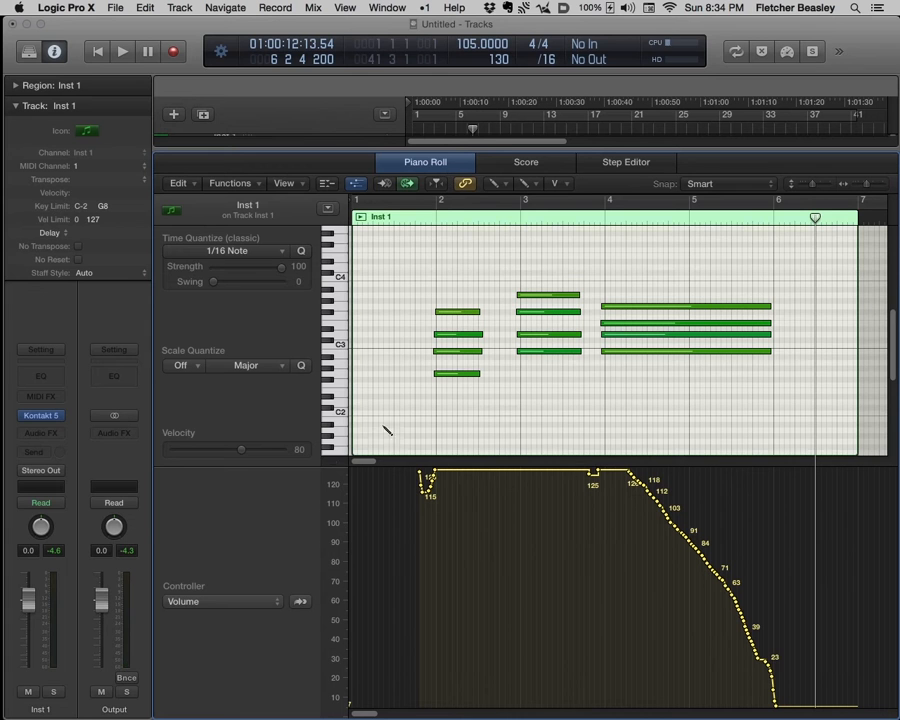
left_click(357, 183)
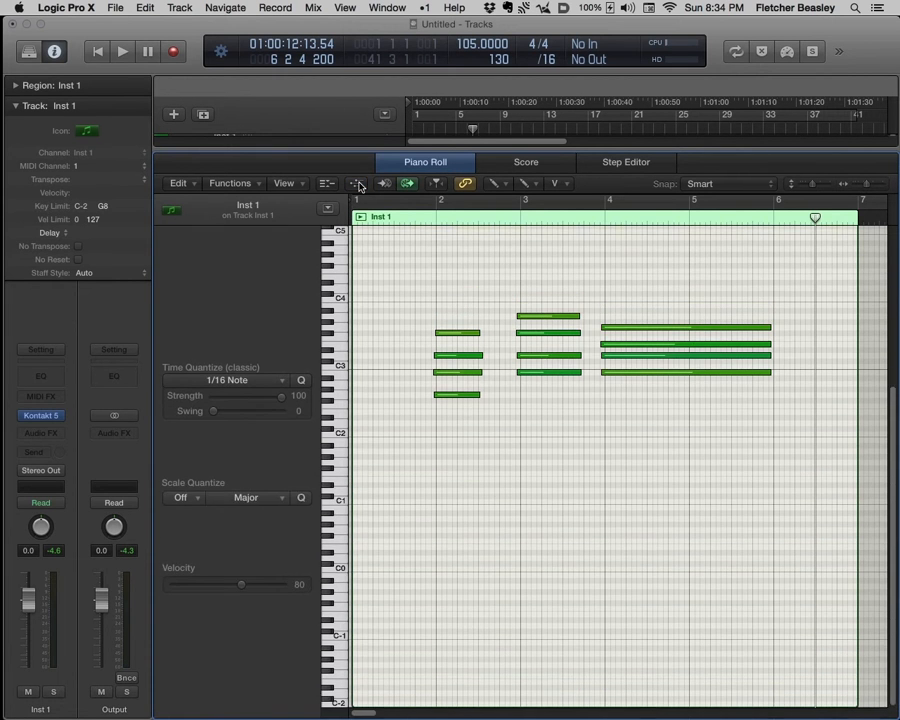
left_click(356, 184)
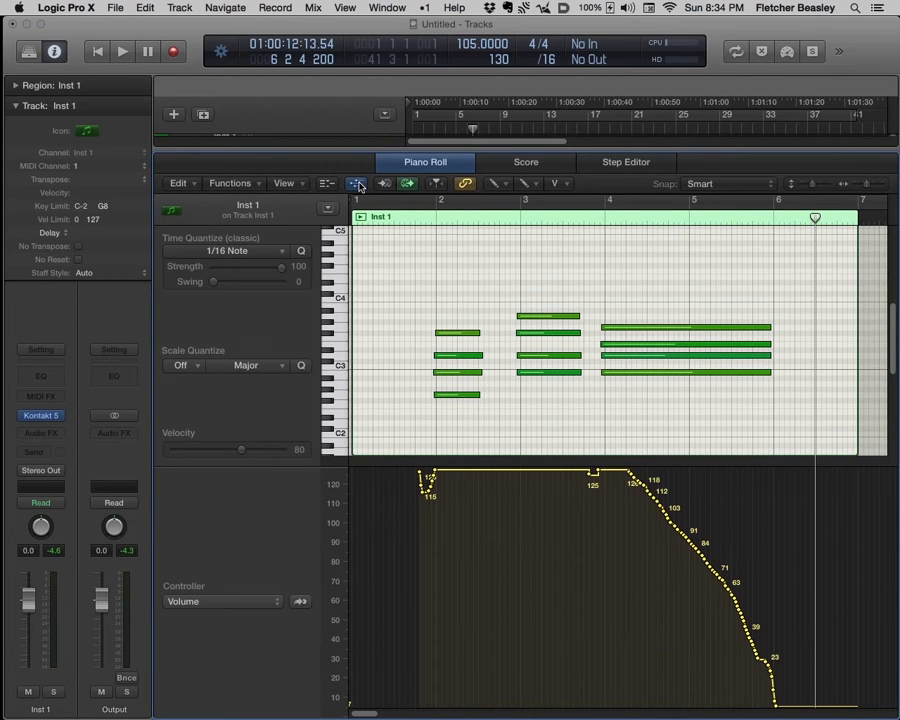
- Move the early part of the recorded volume curve to a starting point of 98 at position 1 3 2 94
key("t")
left_click(528, 540)
left_click(434, 522)
left_click_drag(434, 522, 401, 524)
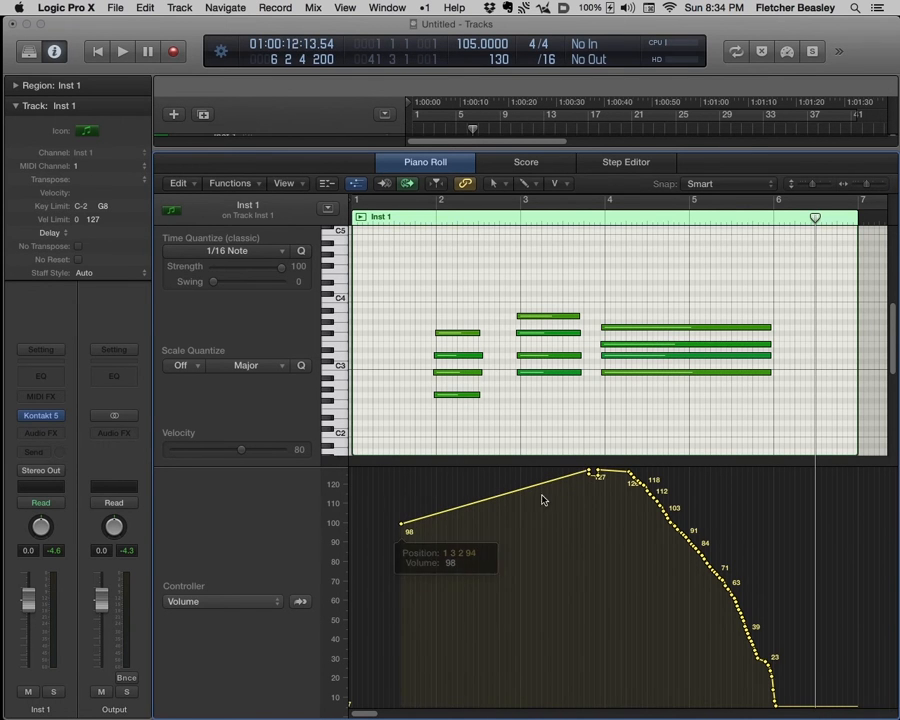
- Redraw the rest of the volume curve freehand, falling in waves from about 99 to 0 just after bar 6, and close the editor
mouse_move(599, 475)
left_mouse_down()
mouse_move(672, 517)
mouse_move(766, 650)
left_mouse_up()
key("t")
key("2")
mouse_move(420, 523)
left_mouse_down()
mouse_move(440, 522)
mouse_move(628, 612)
mouse_move(690, 572)
mouse_move(802, 688)
mouse_move(806, 704)
left_mouse_up()
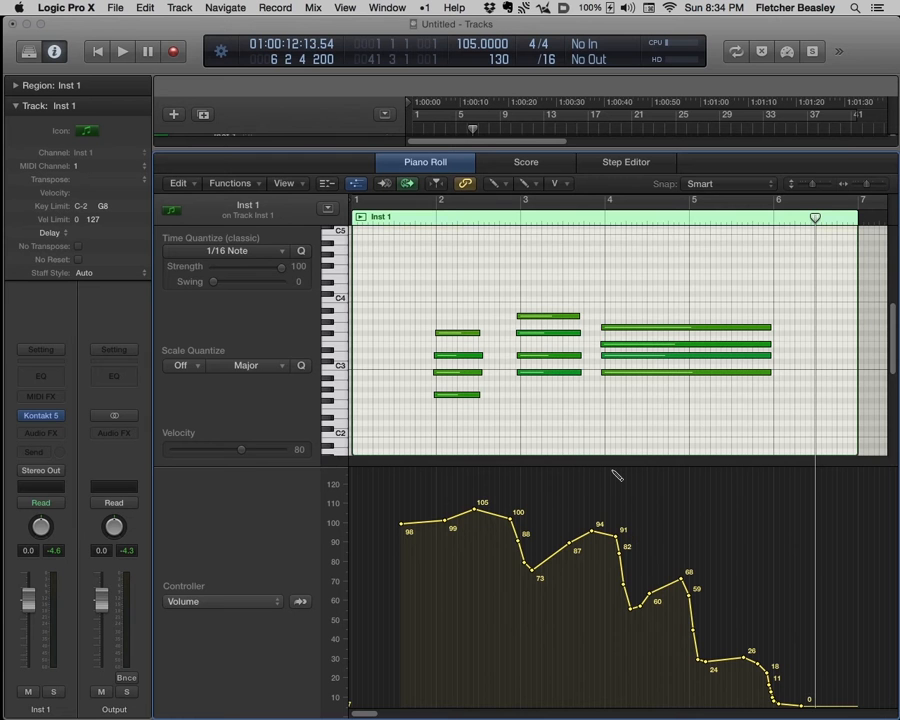
key("e")
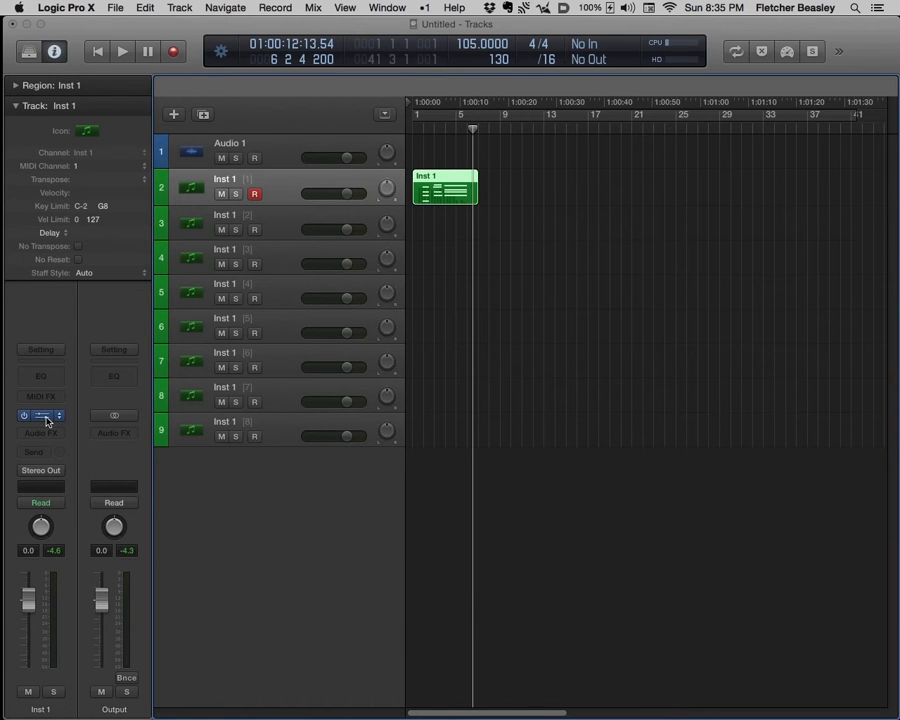
- Show Kontakt's output section, clear it and batch-create one individual output channel for each loaded instrument
left_click(44, 416)
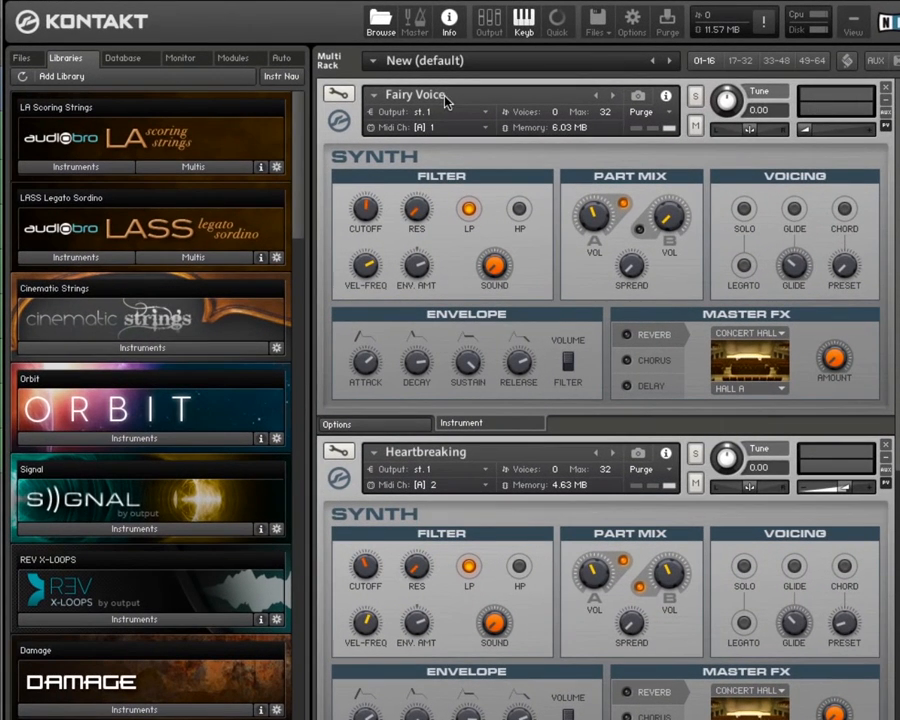
left_click(486, 22)
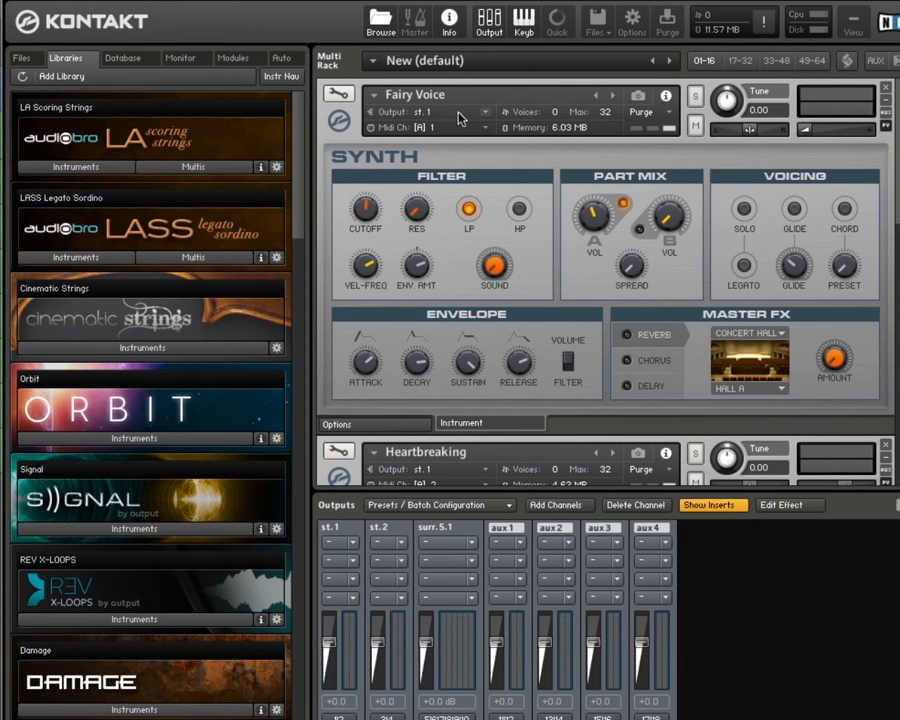
scroll(432, 255, "down", 3)
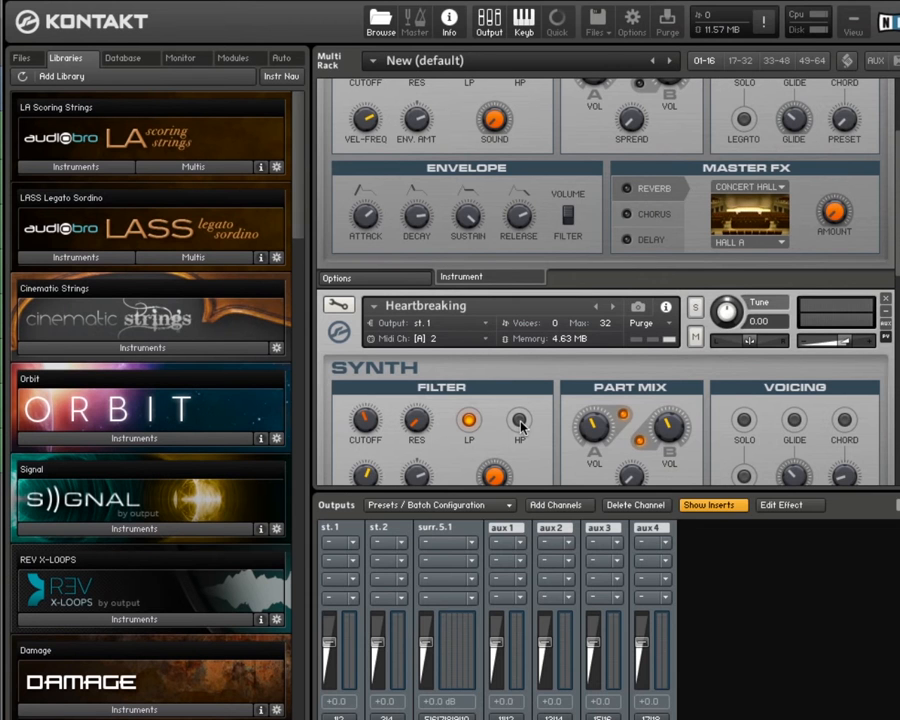
left_click(507, 513)
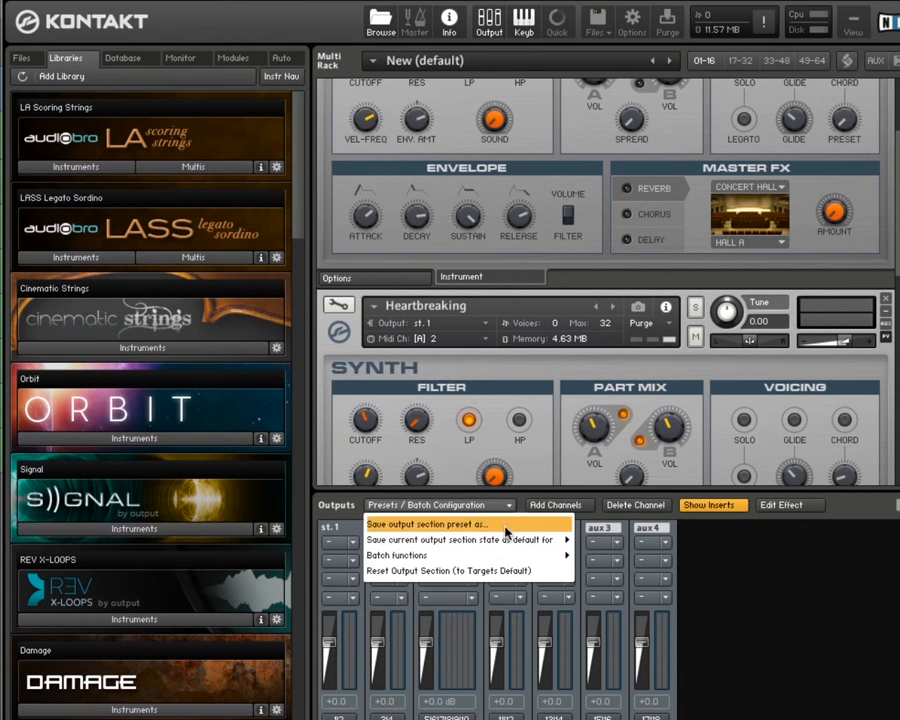
mouse_move(510, 556)
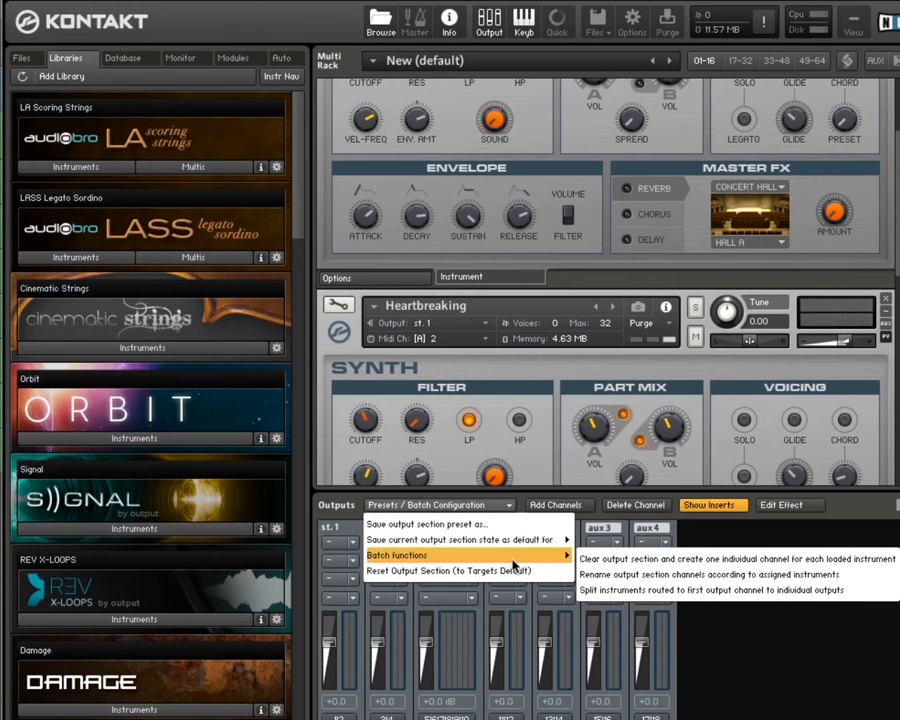
left_click(601, 558)
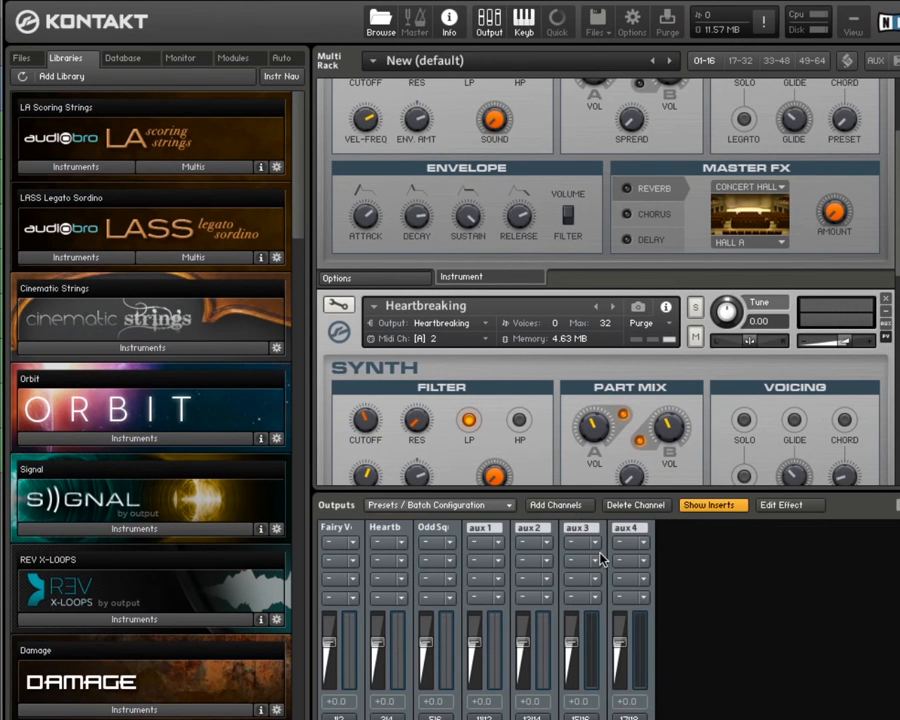
scroll(465, 337, "up", 2)
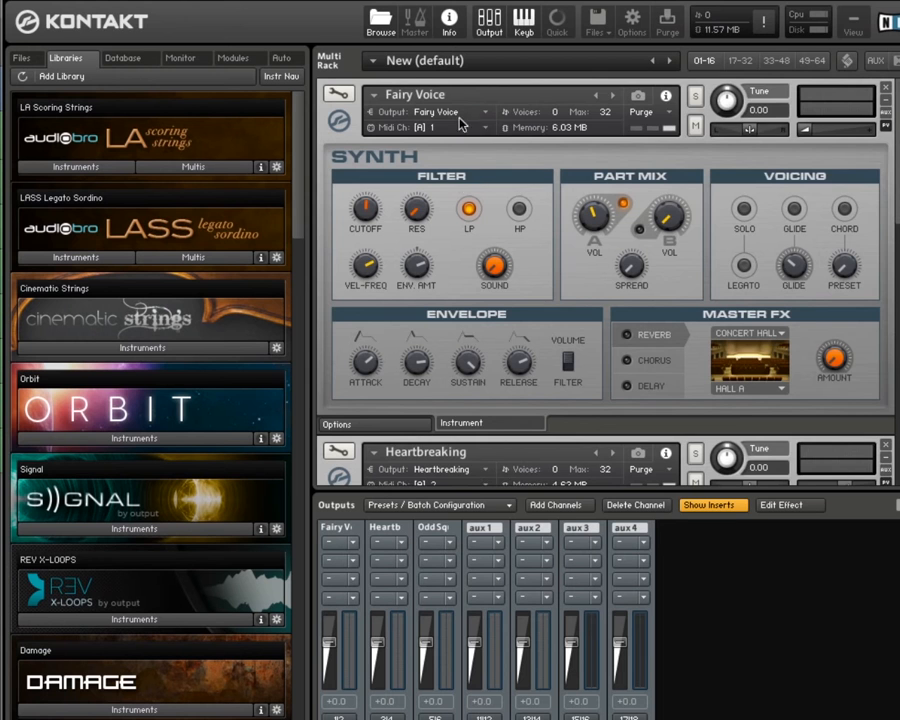
- Check the output assignments of the Fairy Voice, Heartbreaking and Odd Square instruments in the Kontakt rack and close the plug-in window
scroll(463, 112, "down", 2)
scroll(463, 112, "down", 1)
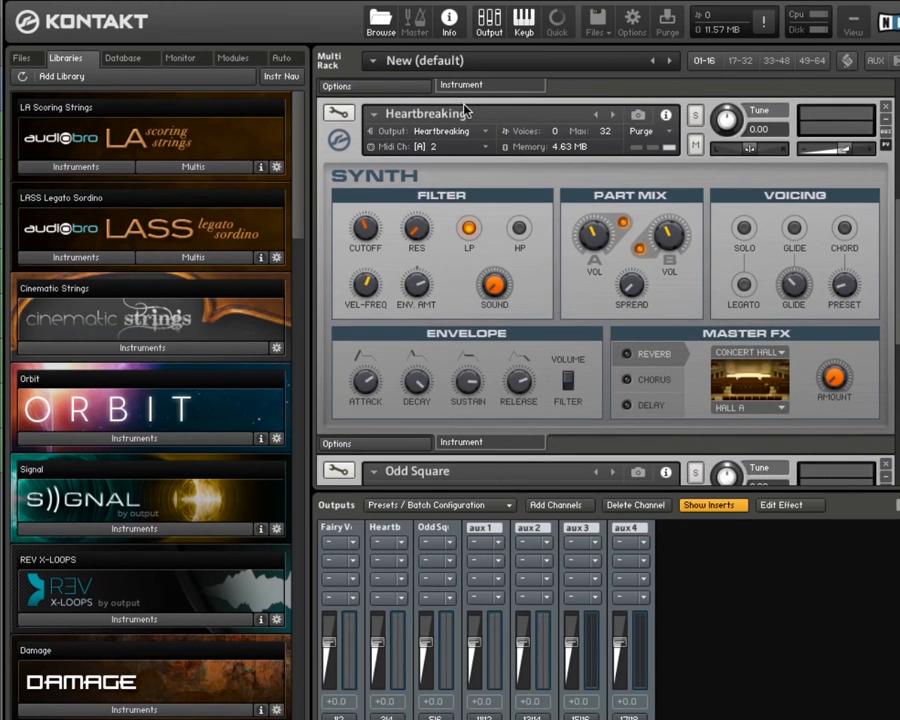
scroll(480, 210, "down", 3)
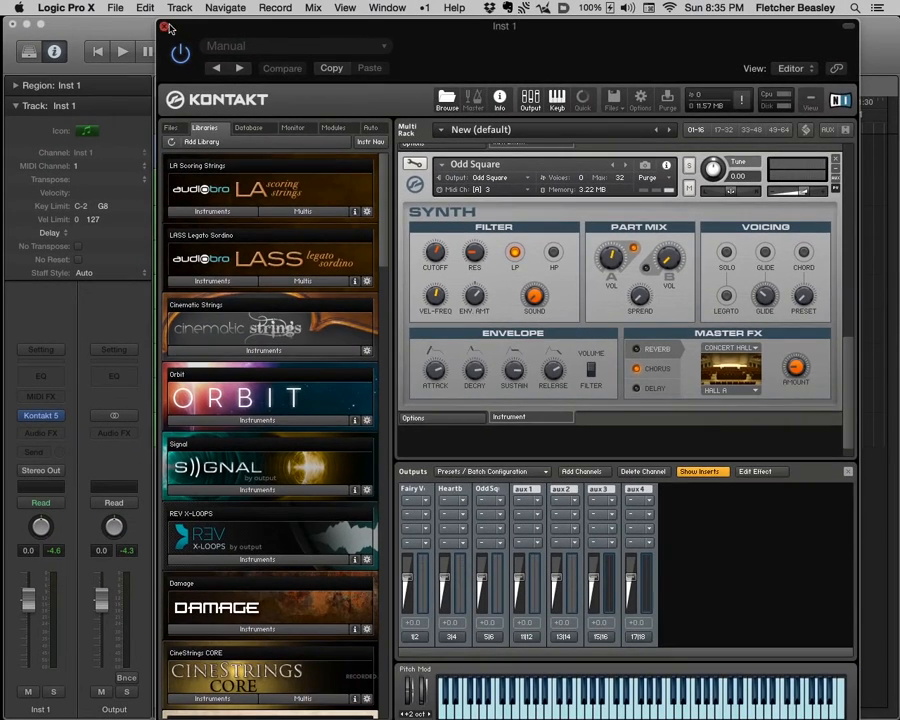
left_click(134, 6)
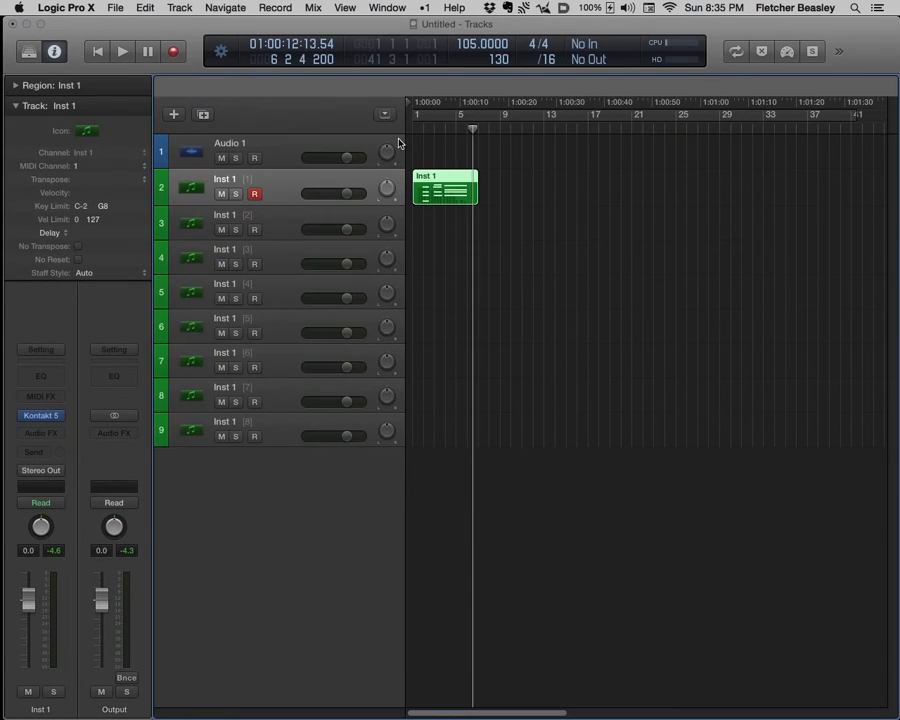
- Show the mixer and add two aux channels to the Kontakt instrument strip for its outputs 3-4 and 5-6
key("x")
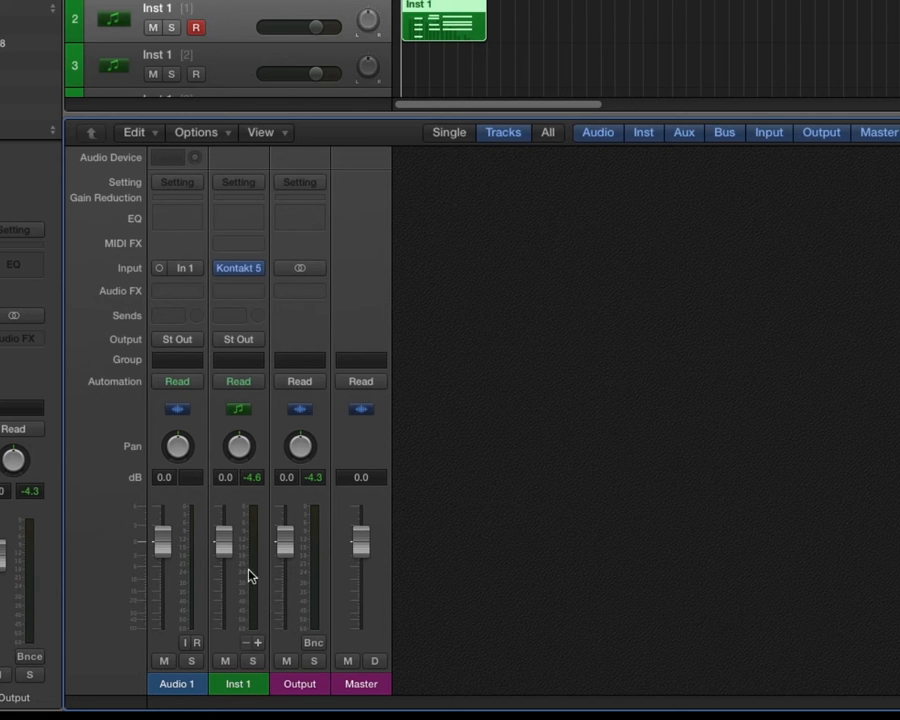
left_click(258, 643)
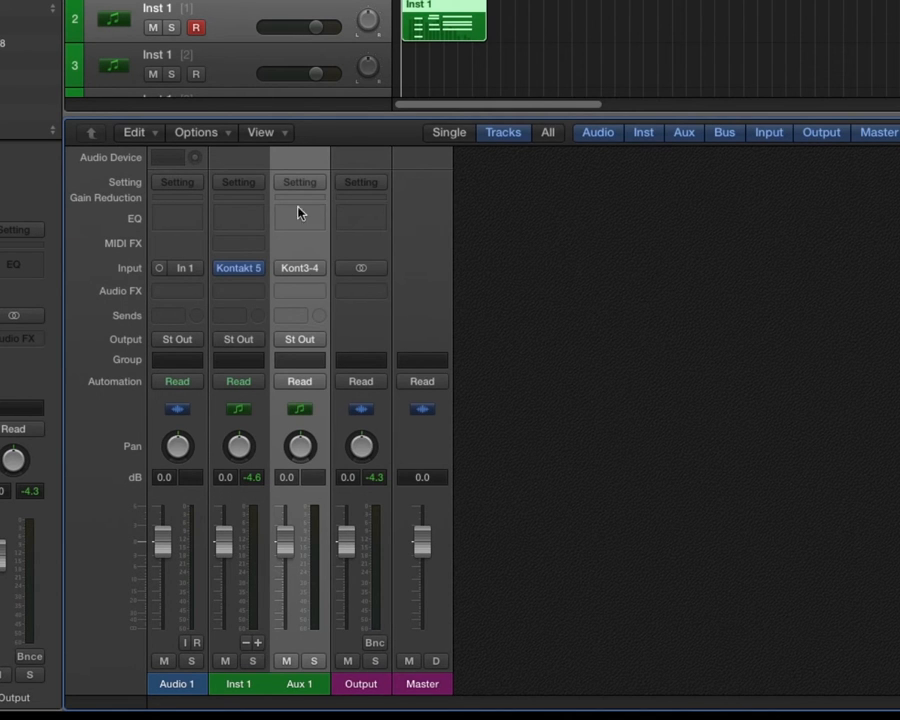
left_click(258, 643)
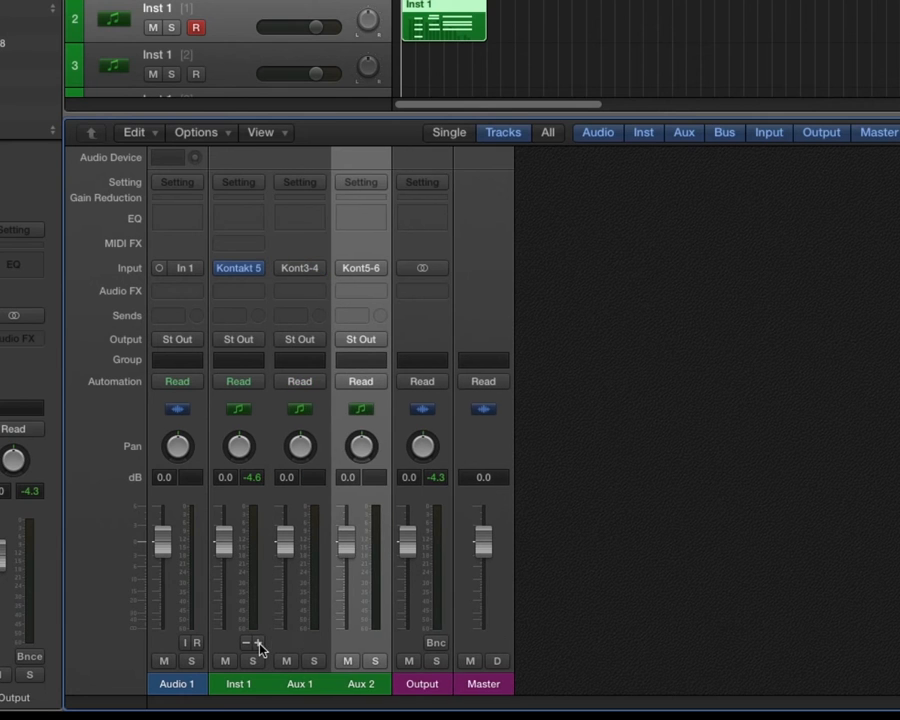
- Select the MIDI channel 3 track and lower the Aux 2 volume fader to -2.4 dB
left_click(241, 72)
scroll(240, 72, "down", 2)
left_click(235, 26)
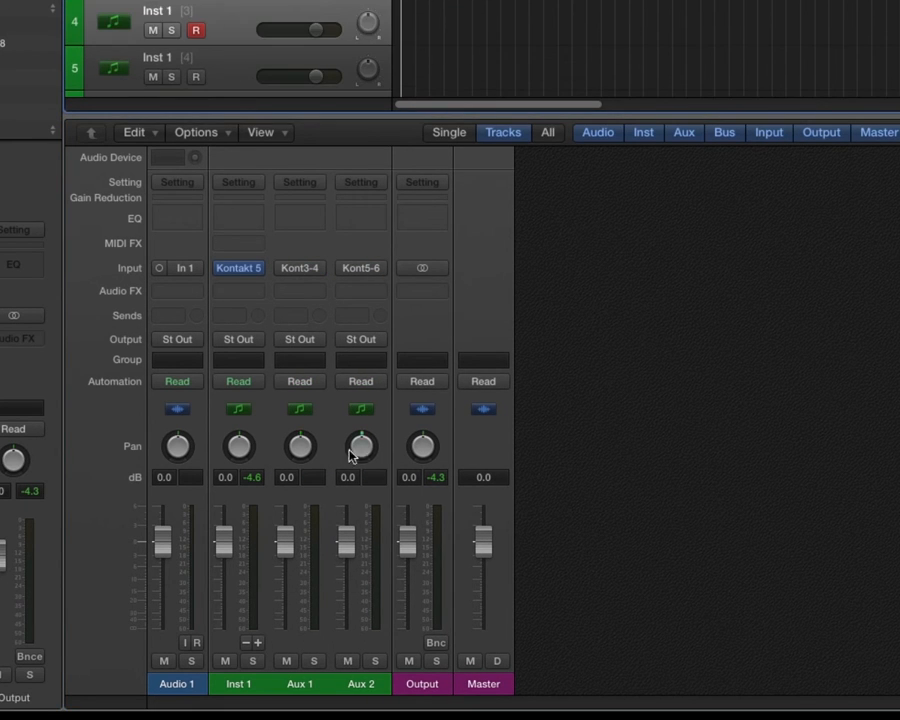
mouse_move(346, 545)
left_mouse_down()
mouse_move(346, 568)
mouse_move(346, 551)
left_mouse_up()
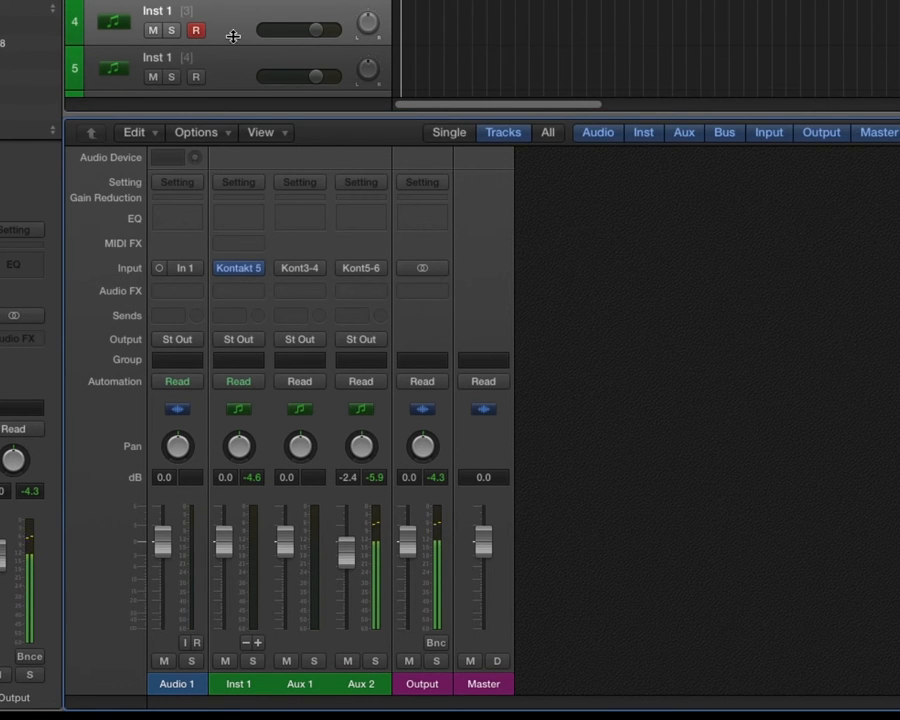
- Select the MIDI channel 2 track, insert a stereo Channel EQ on Aux 1 and close the EQ window
left_click(235, 1)
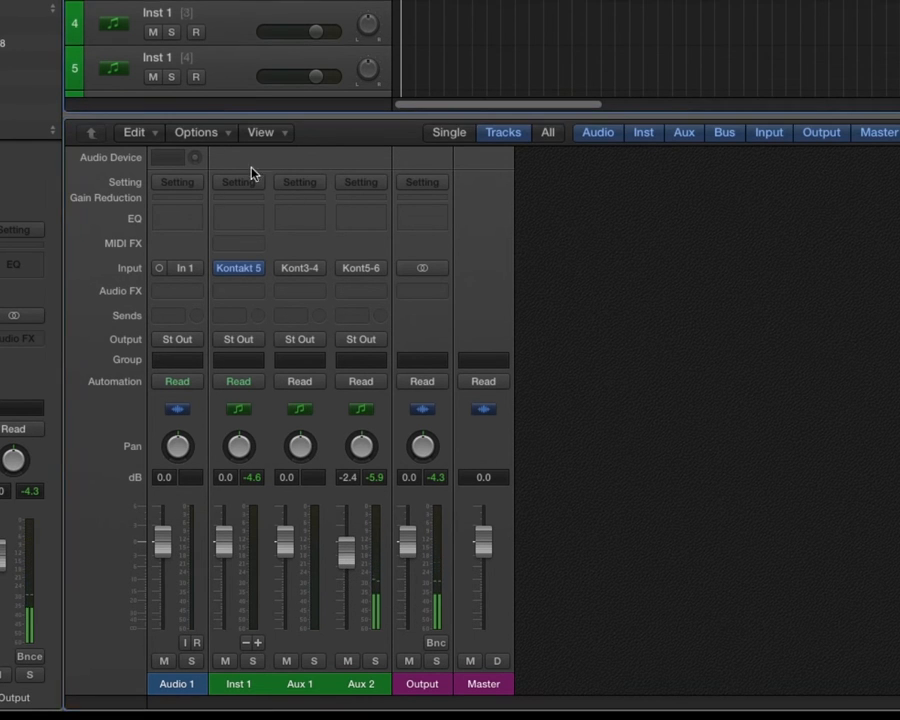
left_click(308, 292)
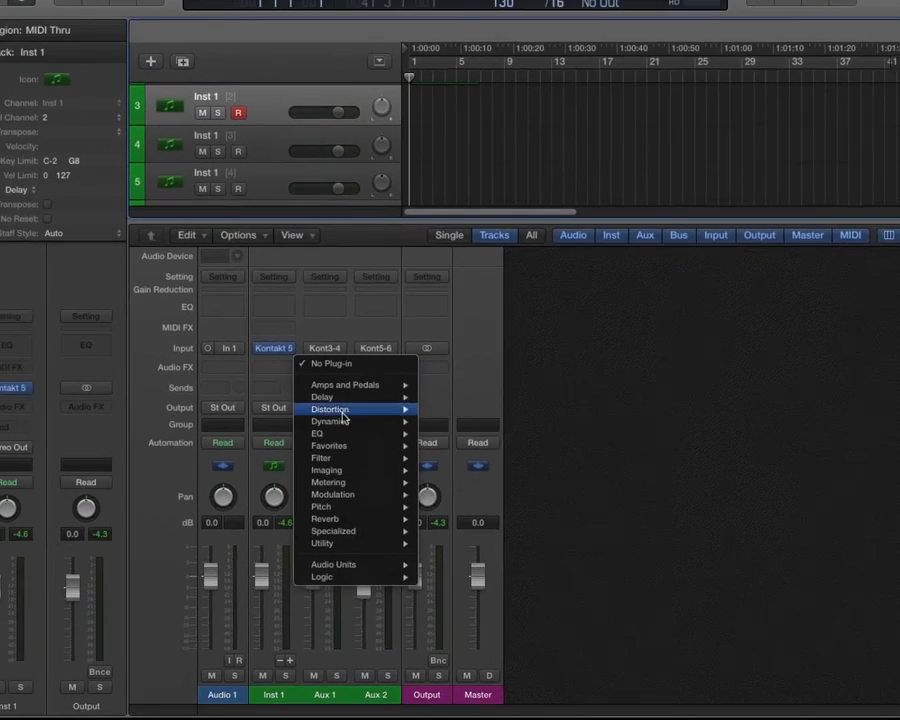
mouse_move(400, 433)
mouse_move(567, 430)
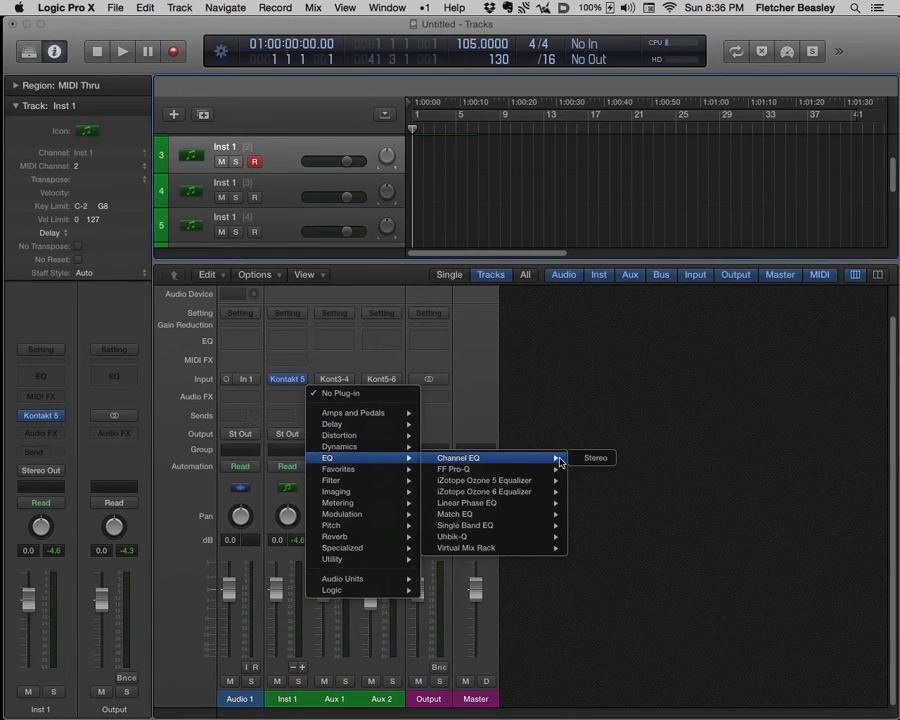
left_click(603, 430)
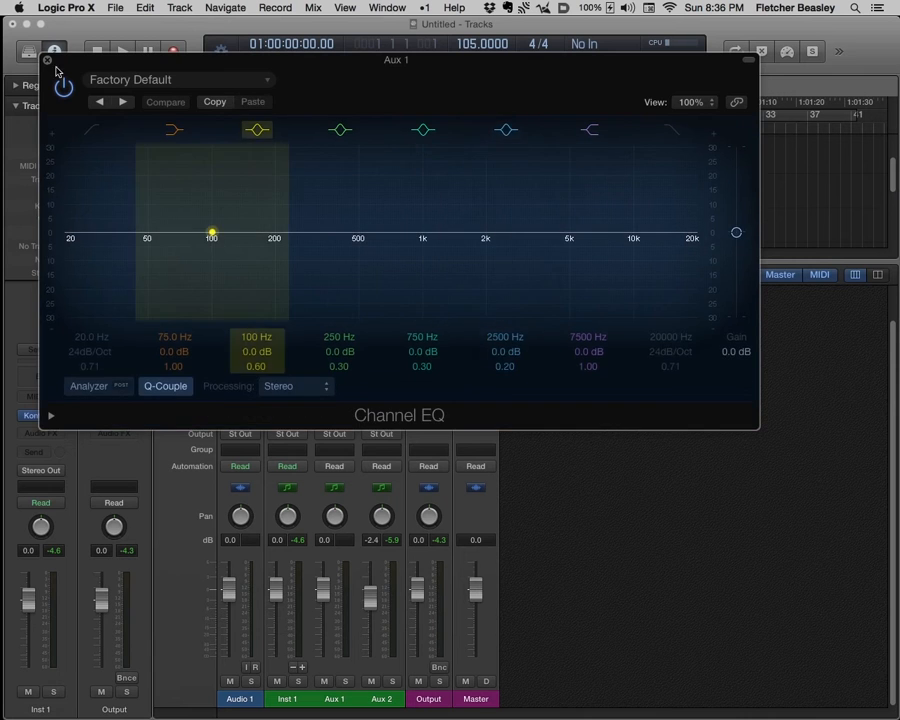
left_click(47, 63)
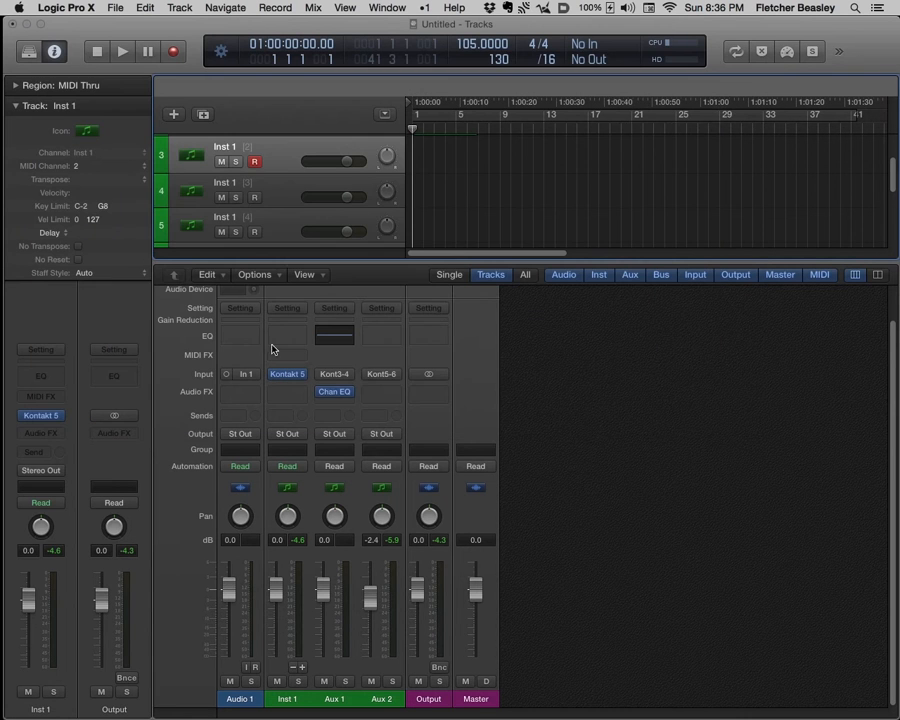
- Insert a Compressor on the Aux 2 channel strip and close its plug-in window
left_click(398, 392)
mouse_move(430, 441)
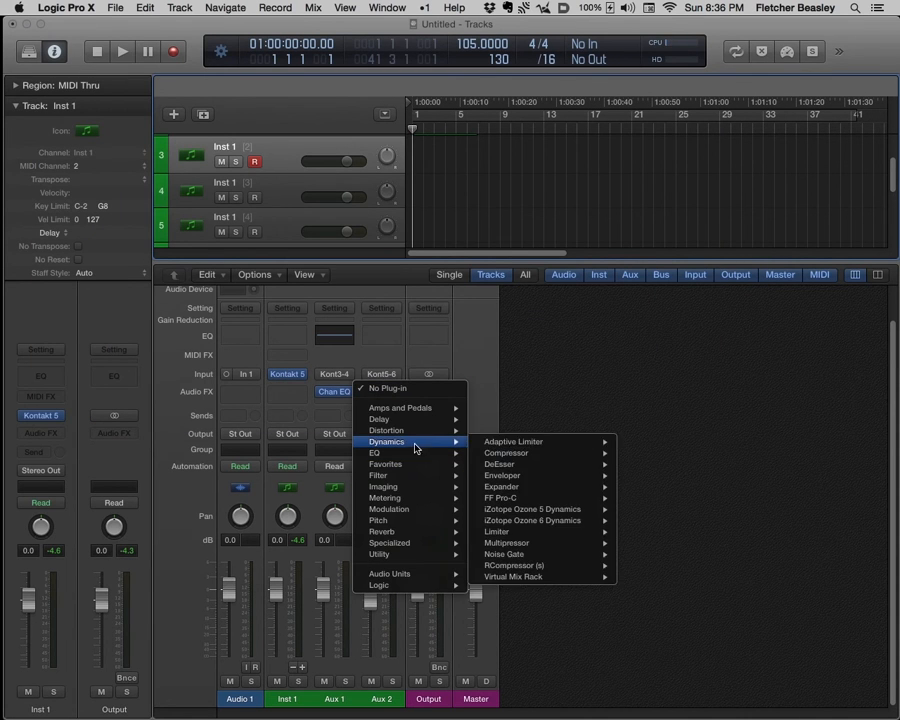
mouse_move(580, 453)
left_click(637, 455)
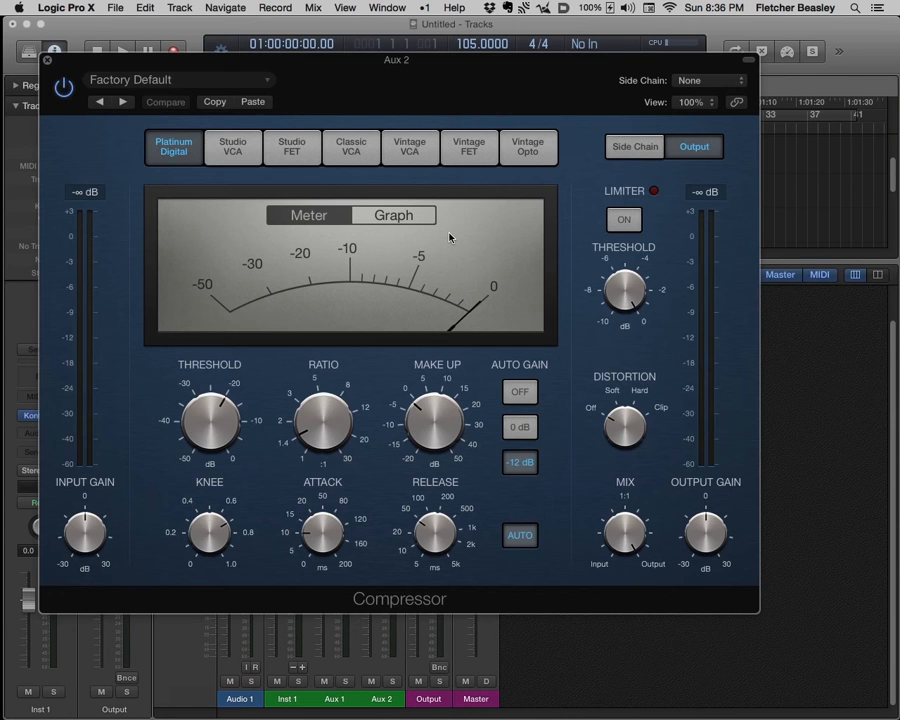
left_click(47, 61)
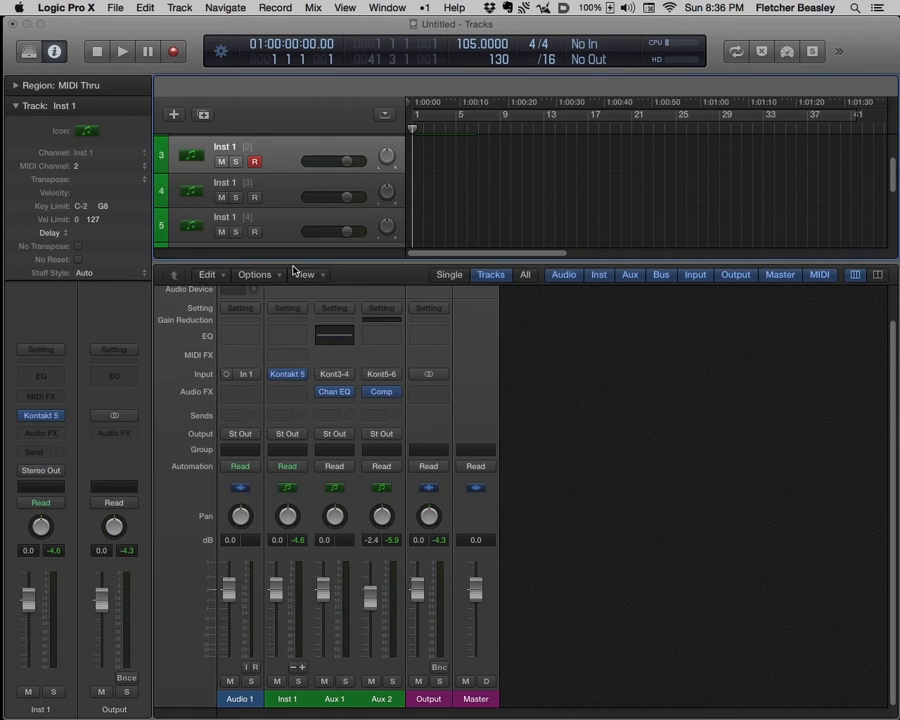